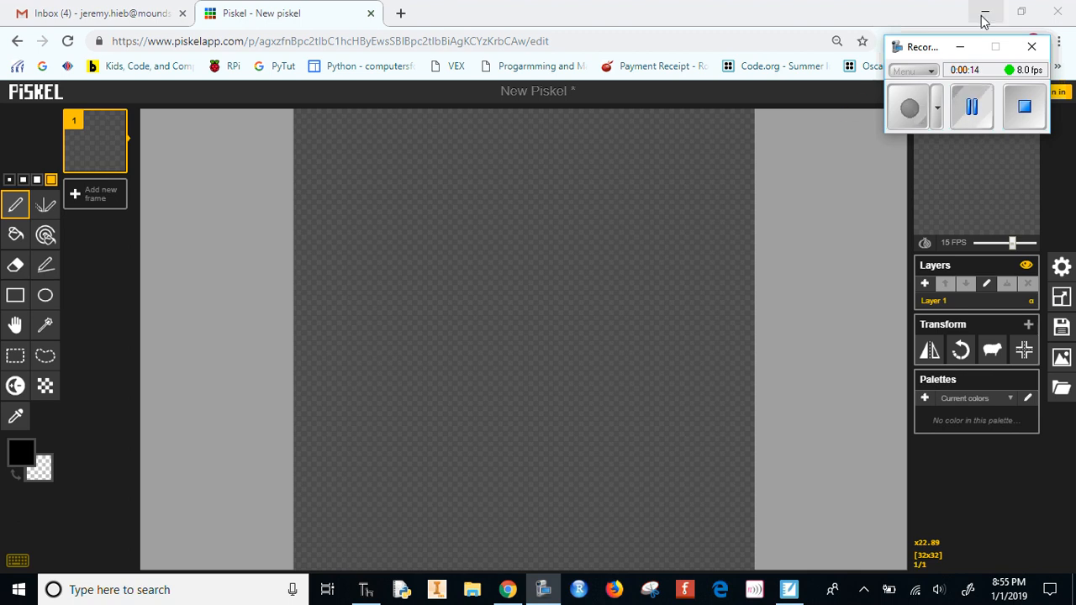
Set the pen size to one pixel and resize the canvas to 20 px wide by 30 px high
left_click(961, 47)
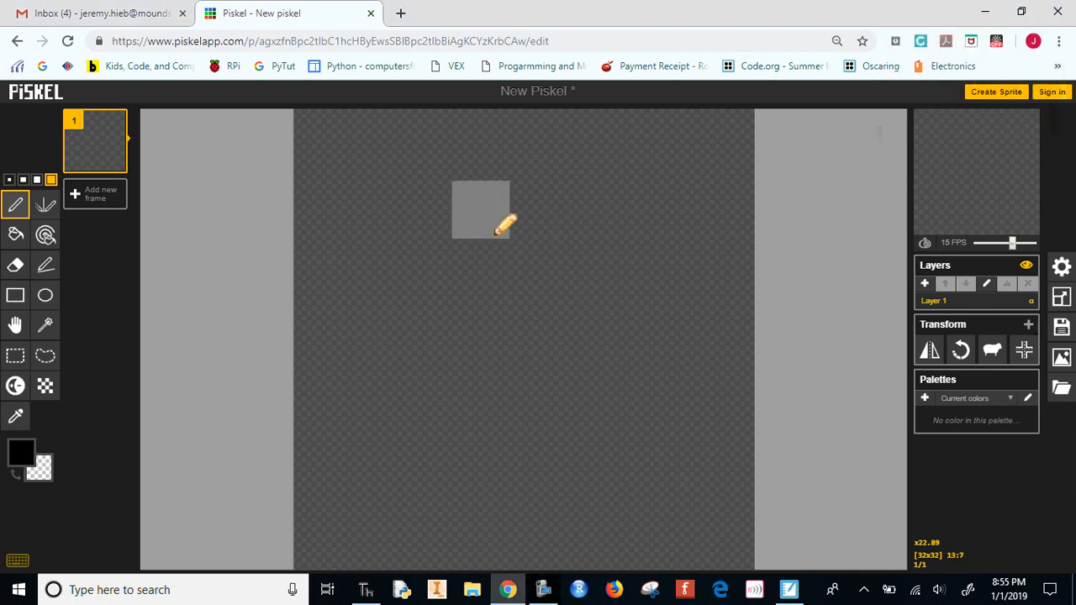
left_click(10, 180)
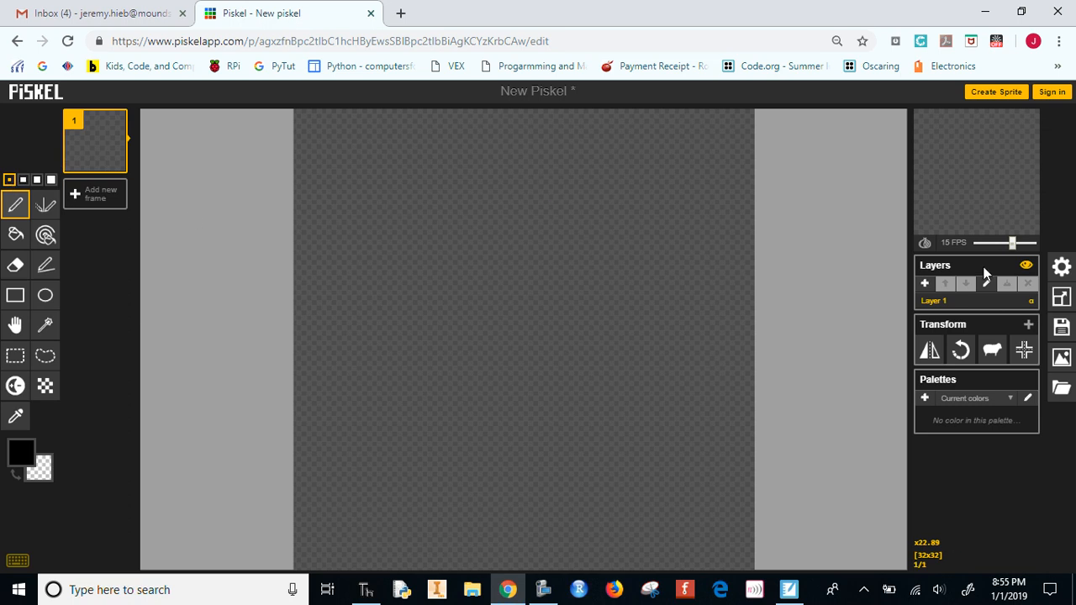
left_click(1061, 297)
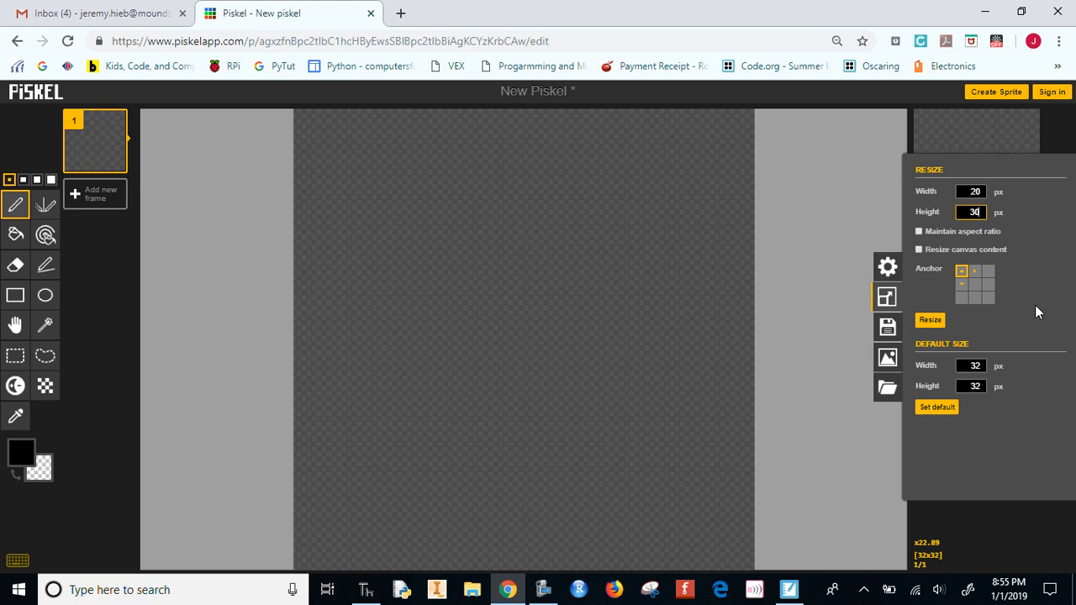
key("Return")
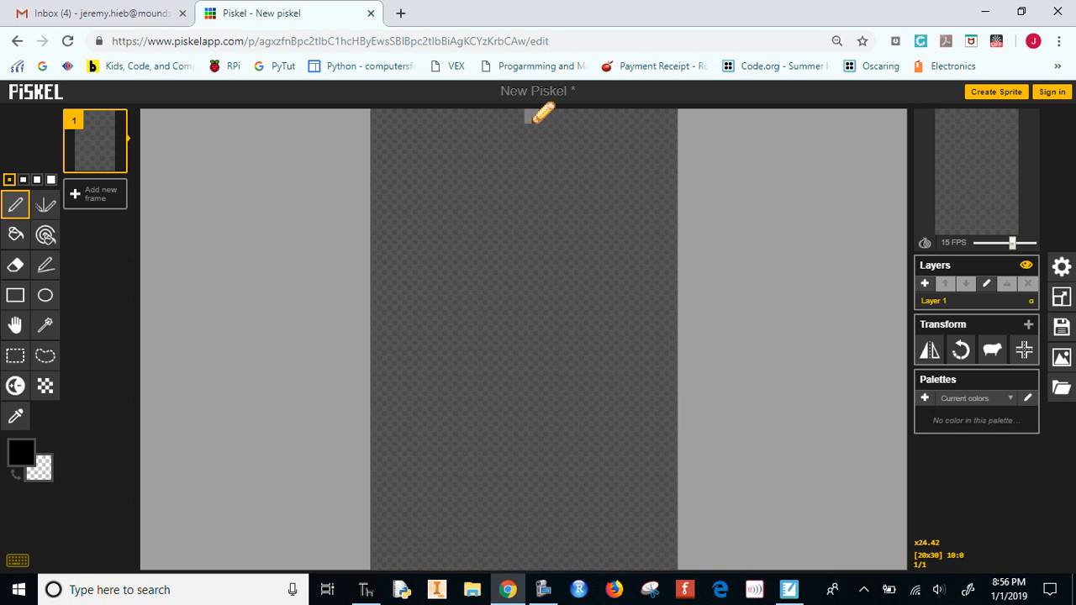
Draw a black running stick figure with a round head outline, thick torso, two bent legs and two arms reaching forward
mouse_move(535, 120)
left_mouse_down()
mouse_move(489, 129)
mouse_move(456, 170)
mouse_move(445, 221)
mouse_move(487, 280)
mouse_move(549, 297)
mouse_move(609, 239)
mouse_move(629, 178)
mouse_move(604, 141)
mouse_move(552, 113)
left_mouse_up()
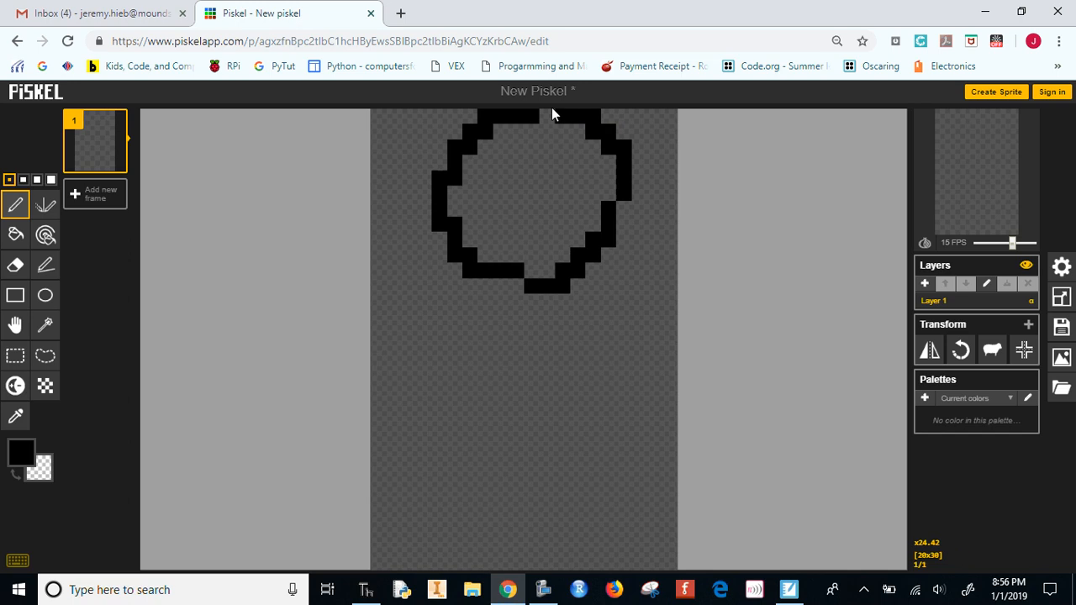
mouse_move(502, 286)
left_mouse_down()
mouse_move(542, 364)
mouse_move(516, 292)
mouse_move(549, 348)
mouse_move(548, 359)
mouse_move(503, 322)
mouse_move(524, 352)
mouse_move(535, 324)
mouse_move(525, 380)
mouse_move(517, 362)
mouse_move(525, 401)
mouse_move(538, 374)
mouse_move(530, 424)
mouse_move(543, 375)
mouse_move(522, 444)
mouse_move(513, 421)
mouse_move(496, 450)
mouse_move(499, 476)
mouse_move(510, 472)
mouse_move(494, 514)
mouse_move(449, 520)
mouse_move(481, 507)
mouse_move(424, 548)
left_mouse_up()
mouse_move(531, 427)
left_mouse_down()
mouse_move(547, 471)
mouse_move(585, 508)
mouse_move(561, 536)
mouse_move(609, 488)
left_mouse_up()
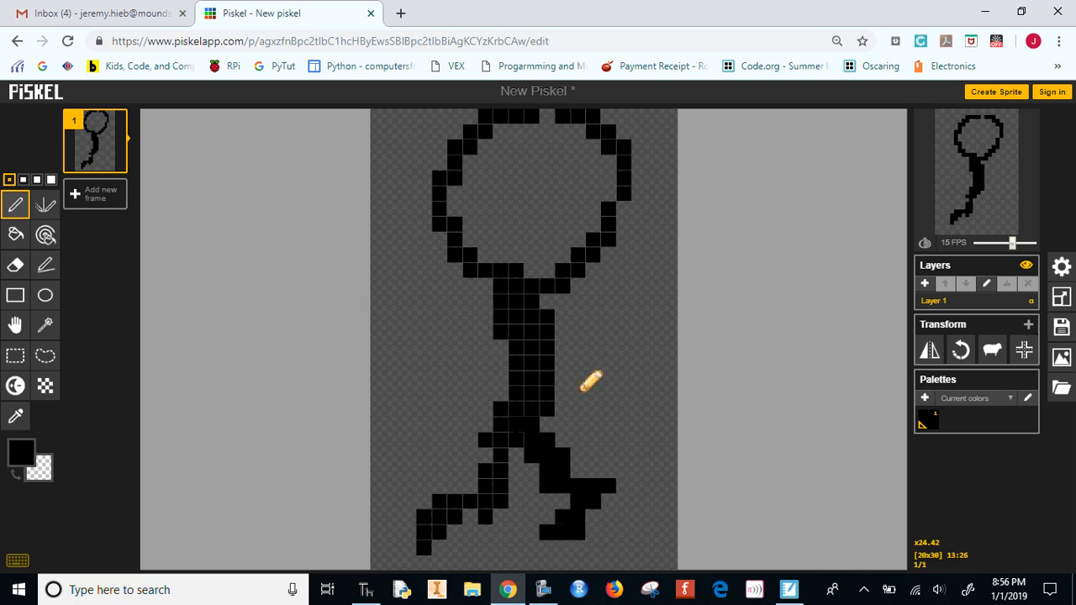
left_click_drag(560, 349, 590, 399)
mouse_move(550, 365)
left_mouse_down()
mouse_move(578, 400)
mouse_move(648, 373)
mouse_move(619, 367)
left_mouse_up()
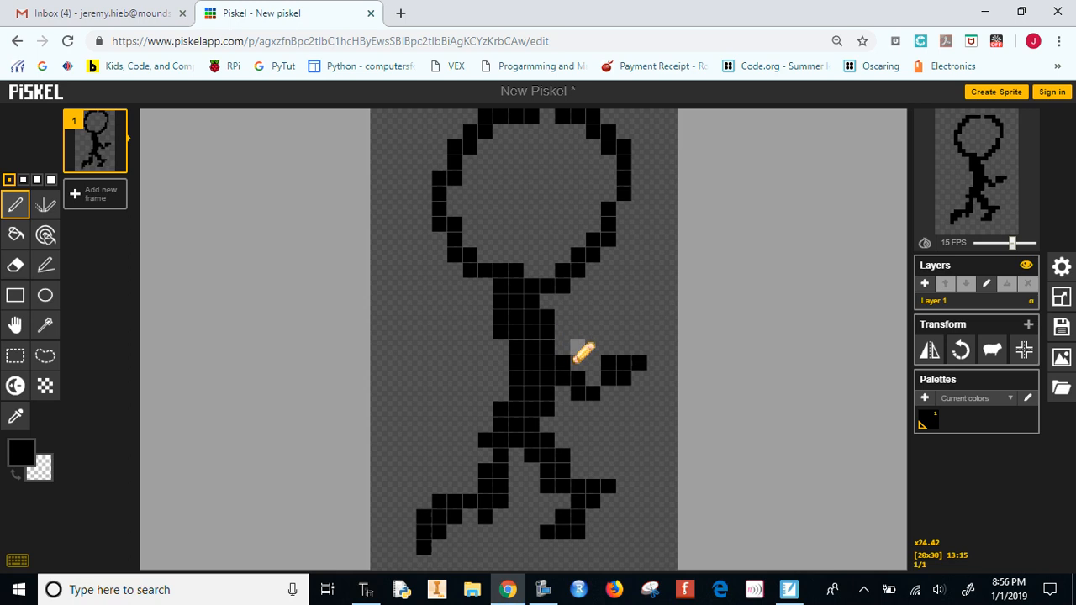
mouse_move(567, 333)
left_mouse_down()
mouse_move(589, 343)
mouse_move(646, 332)
mouse_move(633, 312)
left_mouse_up()
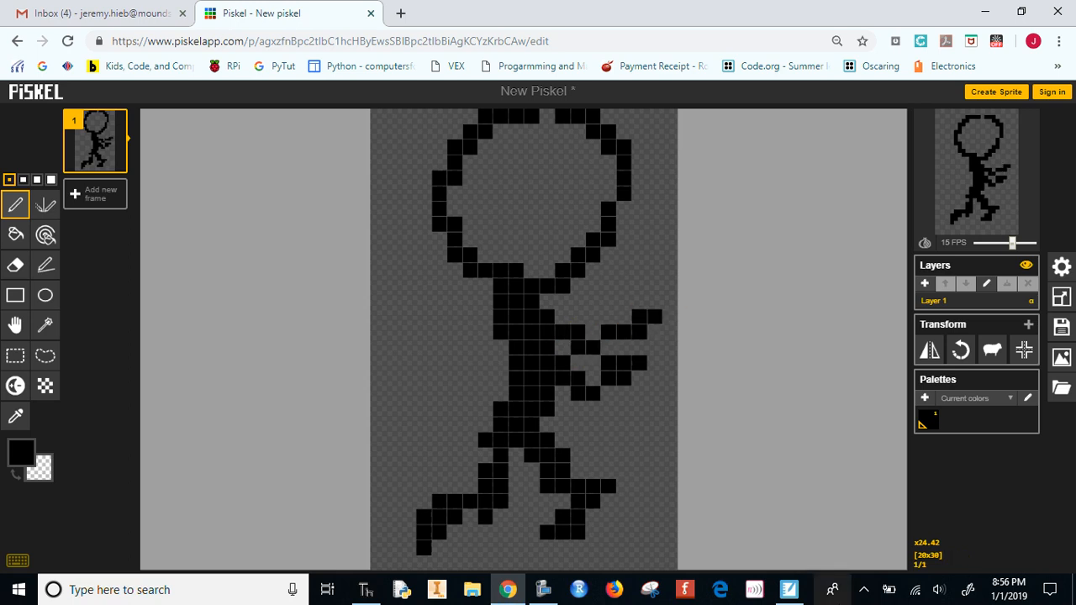
Draw a single-pixel eye and a black mouth line inside the figure's head
scroll(558, 173, "up", 1)
left_click(547, 179)
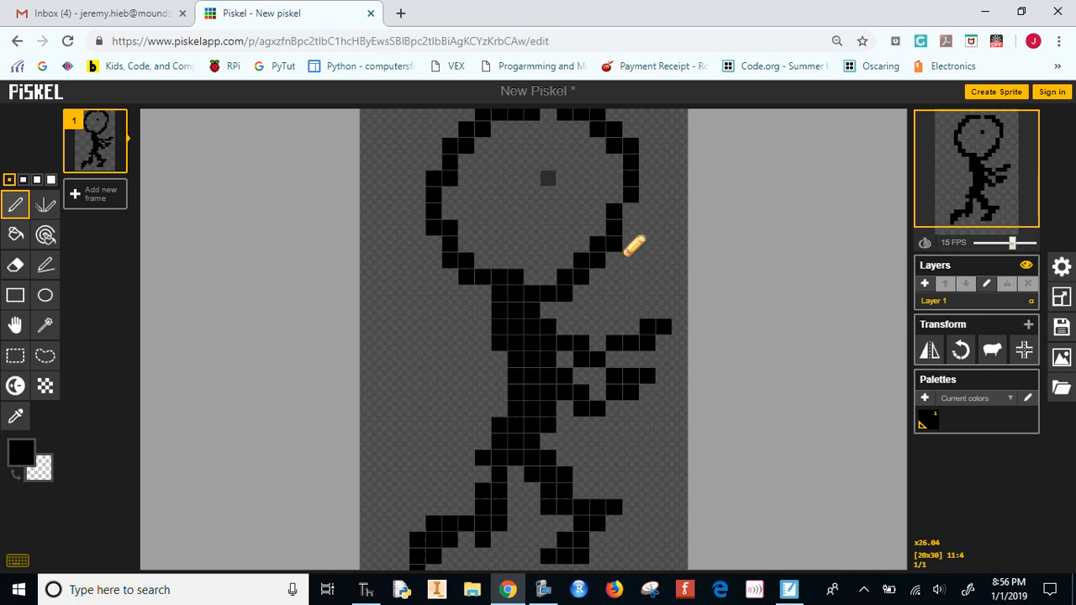
mouse_move(620, 244)
left_mouse_down()
mouse_move(593, 264)
mouse_move(534, 235)
left_mouse_up()
left_click(515, 227)
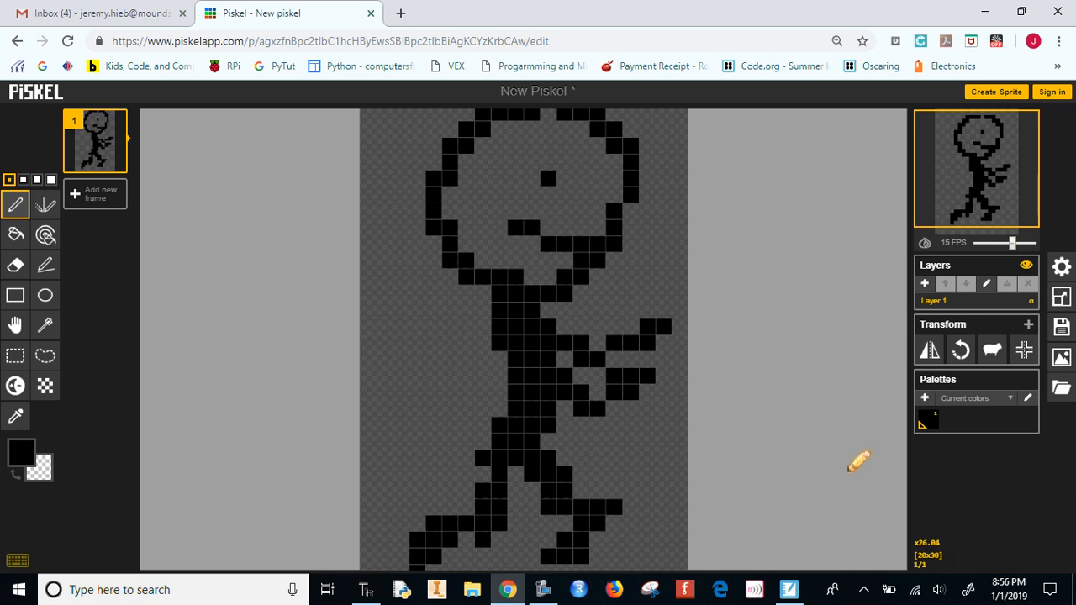
scroll(652, 326, "down", 2)
scroll(646, 318, "up", 1)
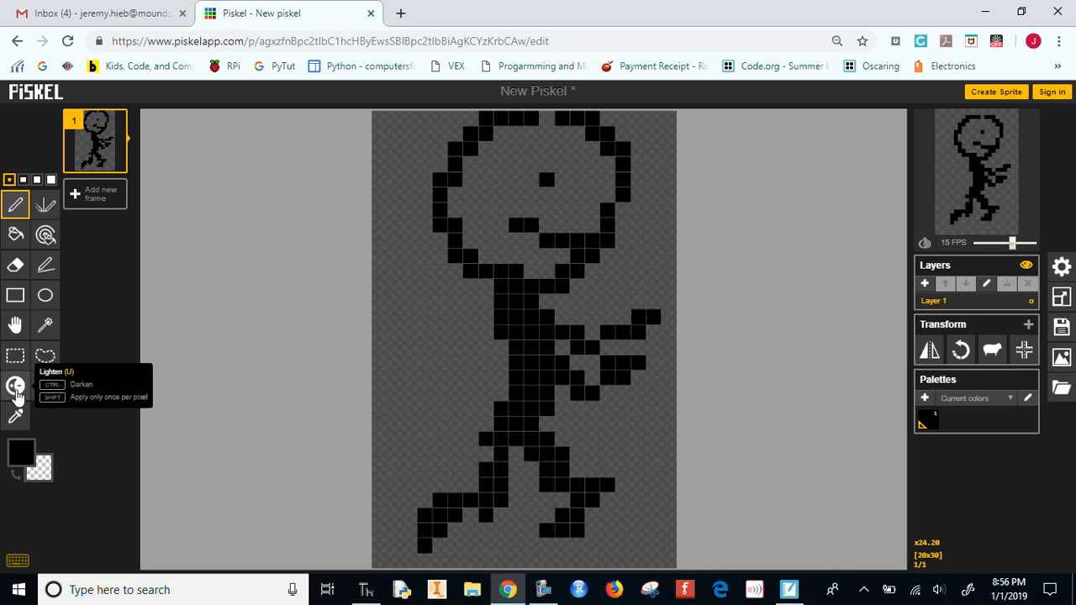
Fill the inside of the head with orange #d69608
left_click(22, 454)
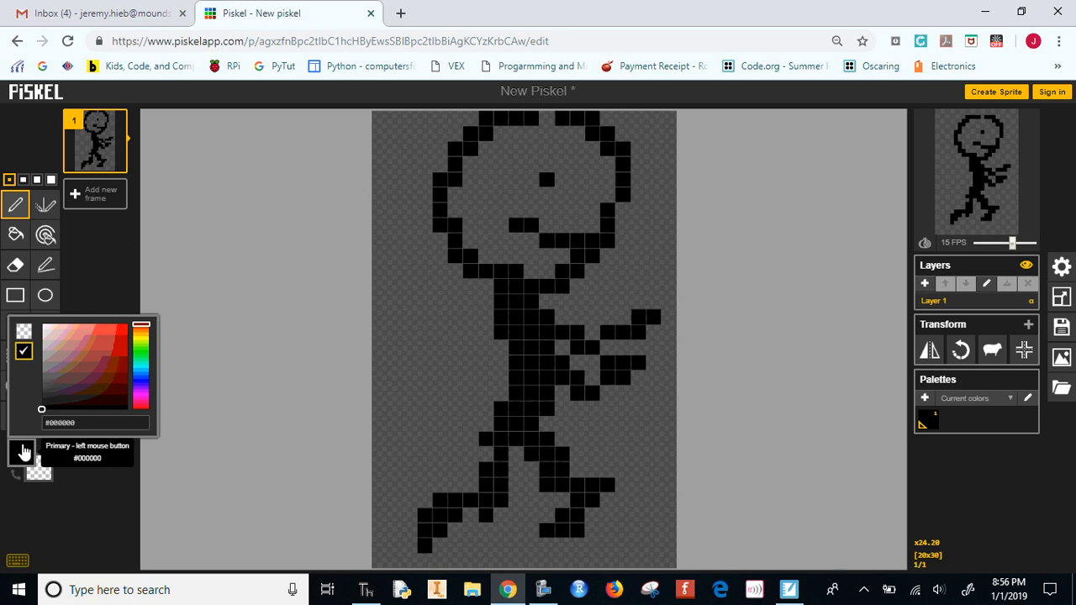
left_click_drag(145, 332, 149, 340)
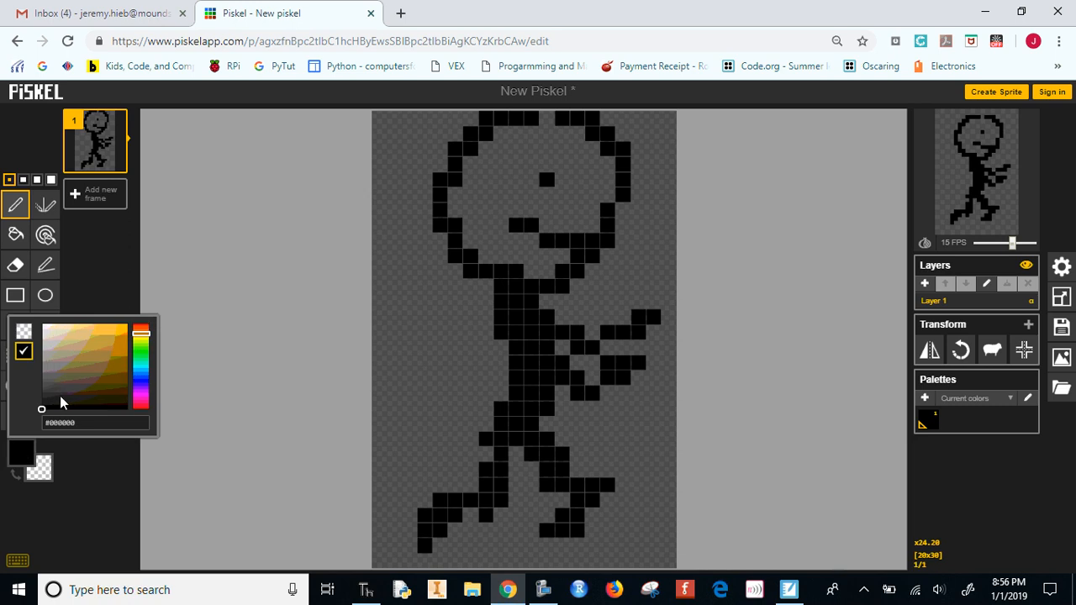
left_click_drag(41, 412, 124, 340)
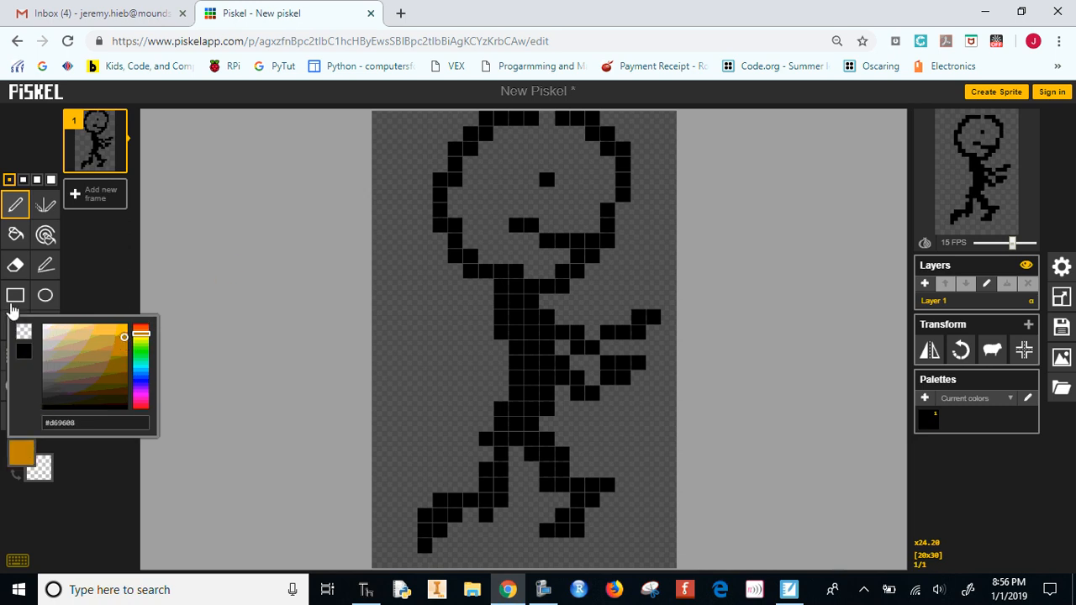
left_click(15, 234)
left_click(497, 217)
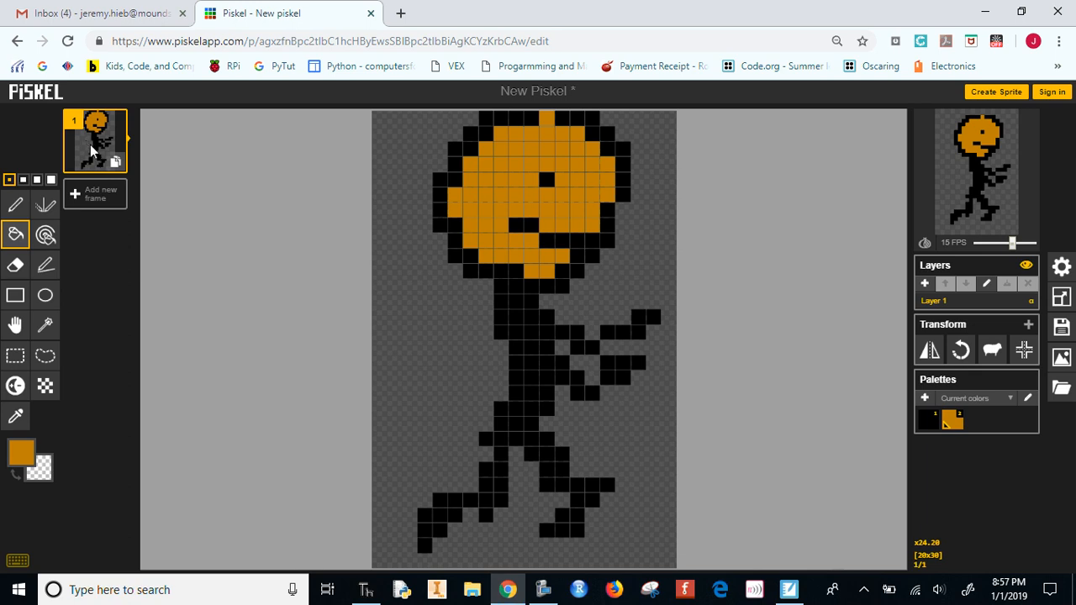
Duplicate frame 1 and erase both arms and the lower legs and feet from the copy
left_click(116, 163)
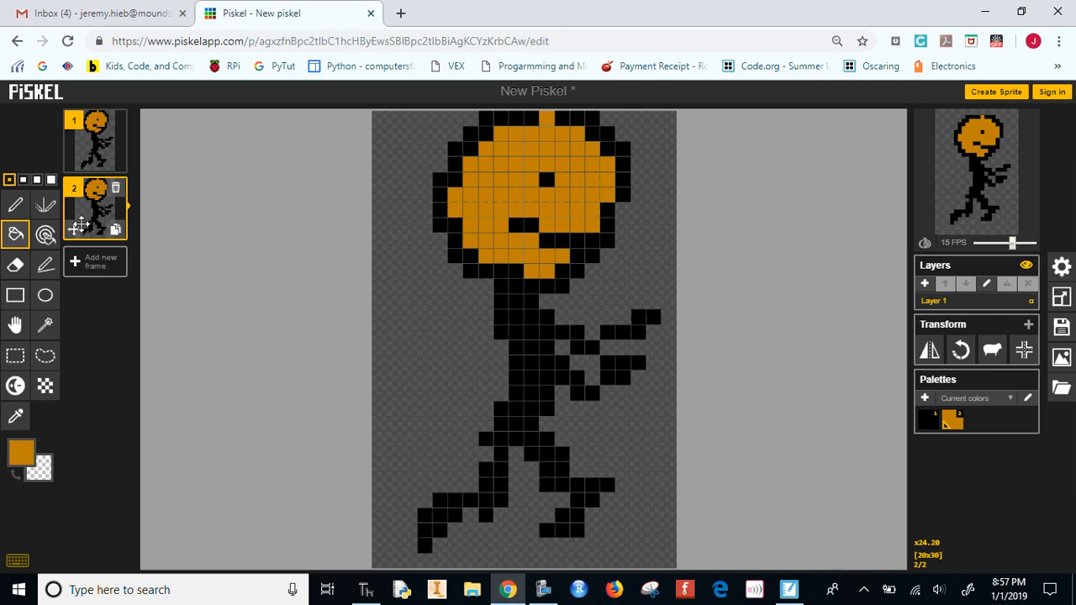
left_click(15, 265)
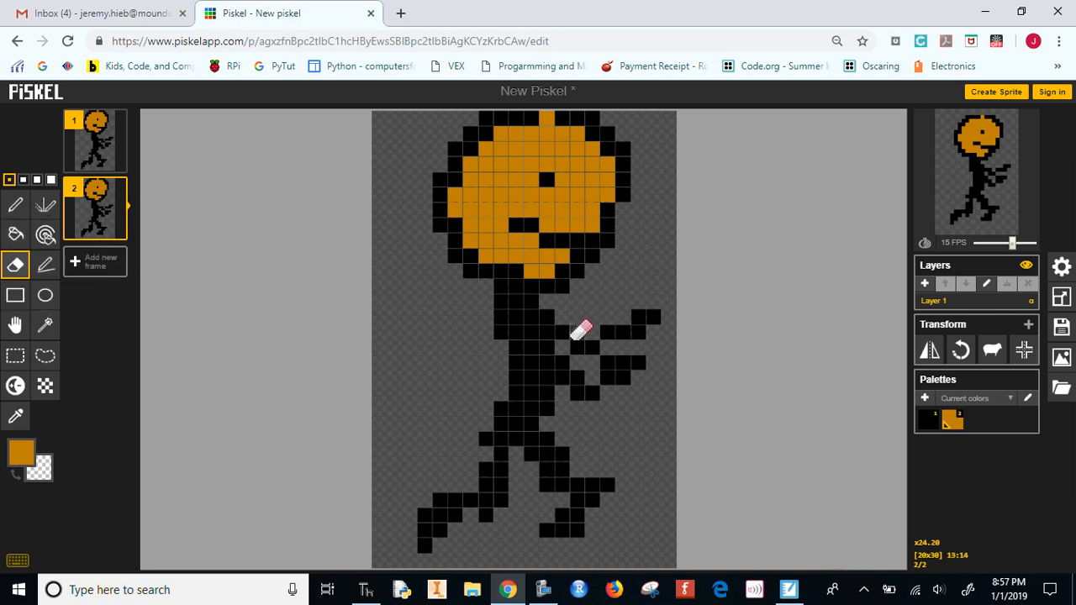
mouse_move(594, 347)
left_mouse_down()
mouse_move(653, 326)
mouse_move(645, 377)
mouse_move(581, 383)
mouse_move(592, 403)
mouse_move(561, 374)
mouse_move(588, 392)
mouse_move(623, 380)
left_mouse_up()
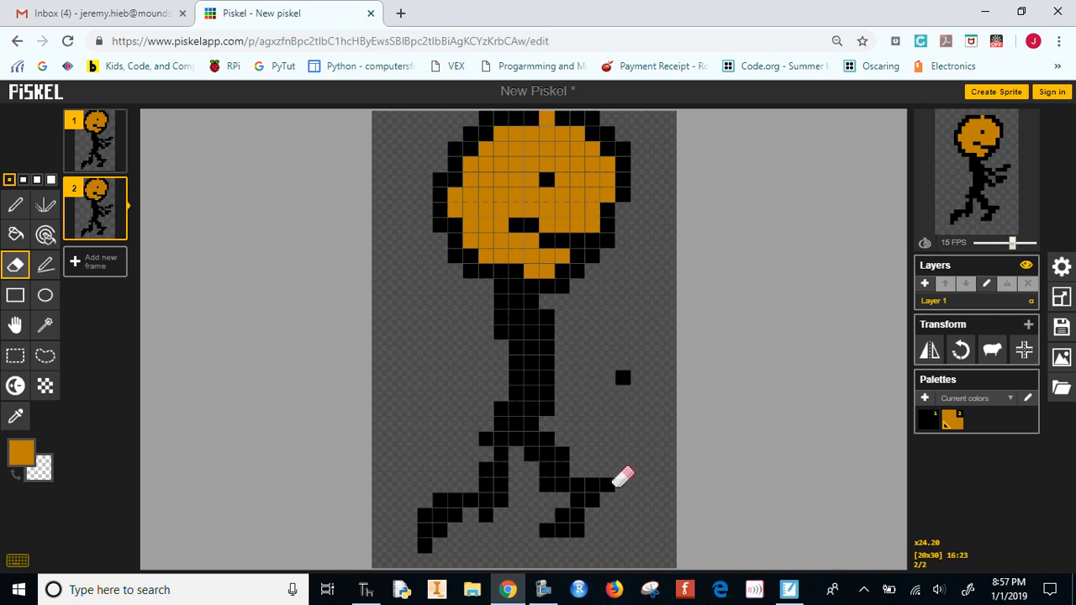
mouse_move(615, 485)
left_mouse_down()
mouse_move(561, 527)
mouse_move(571, 540)
mouse_move(554, 537)
mouse_move(587, 548)
mouse_move(598, 517)
mouse_move(583, 486)
mouse_move(602, 520)
mouse_move(606, 492)
mouse_move(581, 542)
mouse_move(631, 434)
mouse_move(617, 400)
mouse_move(629, 381)
mouse_move(528, 565)
mouse_move(409, 486)
mouse_move(448, 546)
mouse_move(445, 514)
mouse_move(465, 523)
mouse_move(441, 525)
mouse_move(425, 551)
left_mouse_up()
Draw new black lower legs on frame 2 in a different running pose, with the rear foot kicked back
left_click(22, 455)
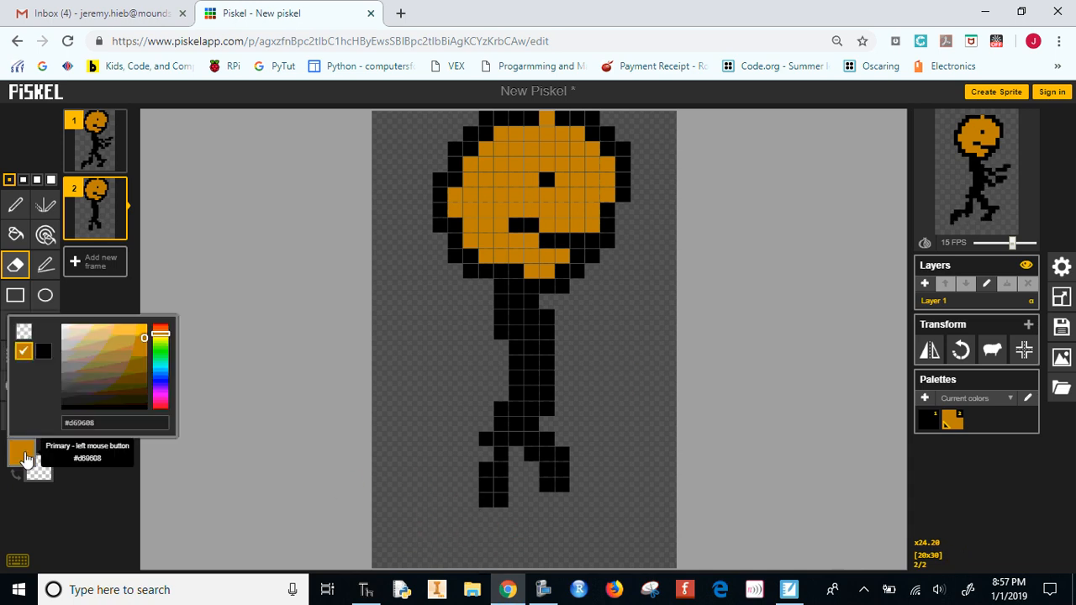
left_click(43, 352)
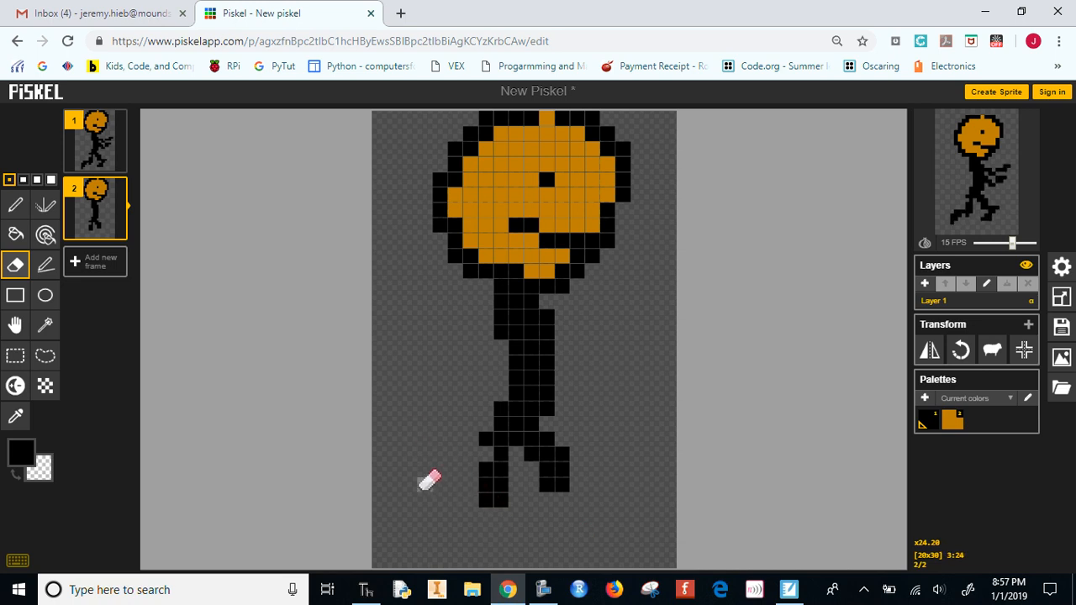
left_click(15, 205)
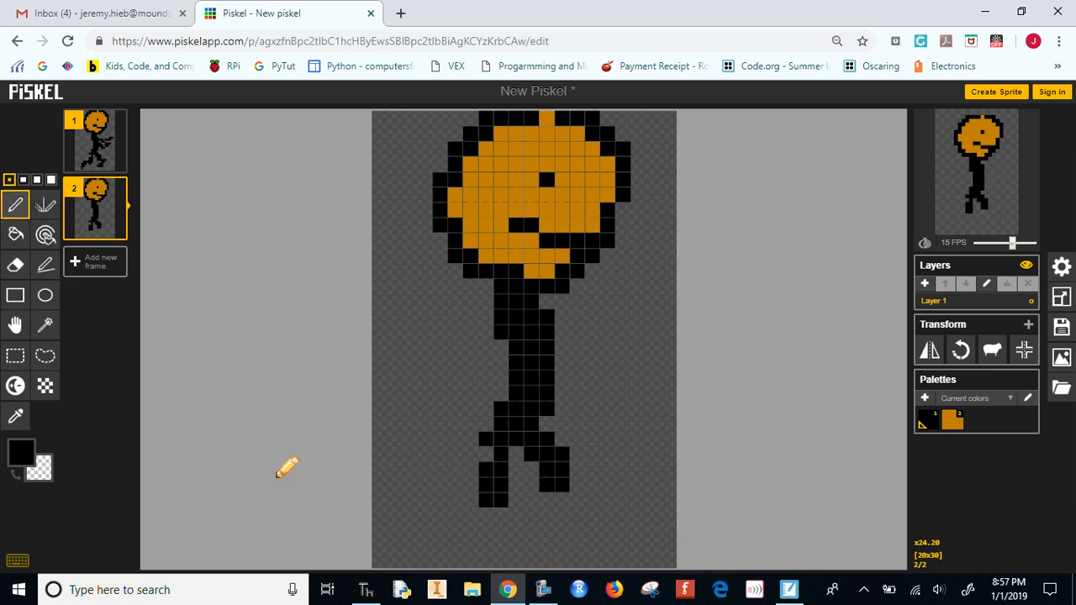
left_click_drag(412, 471, 485, 516)
mouse_move(550, 503)
left_mouse_down()
mouse_move(545, 552)
mouse_move(508, 577)
mouse_move(574, 530)
mouse_move(563, 498)
left_mouse_up()
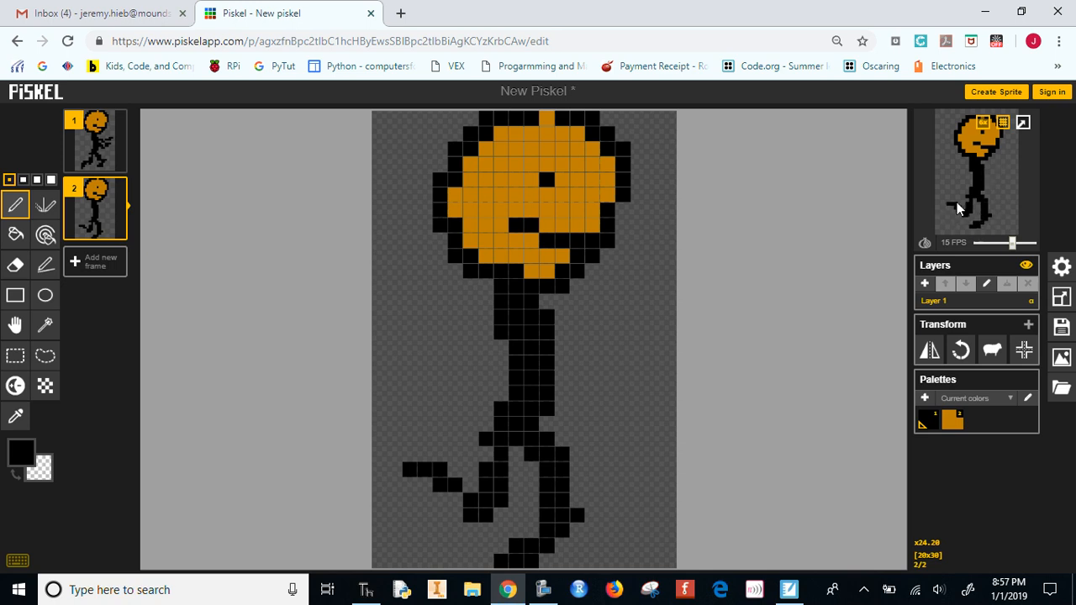
Draw a bent arm behind the torso and one reaching forward on frame 2, and set the animation speed to 7 FPS
left_click(1004, 245)
left_click_drag(987, 247, 1009, 249)
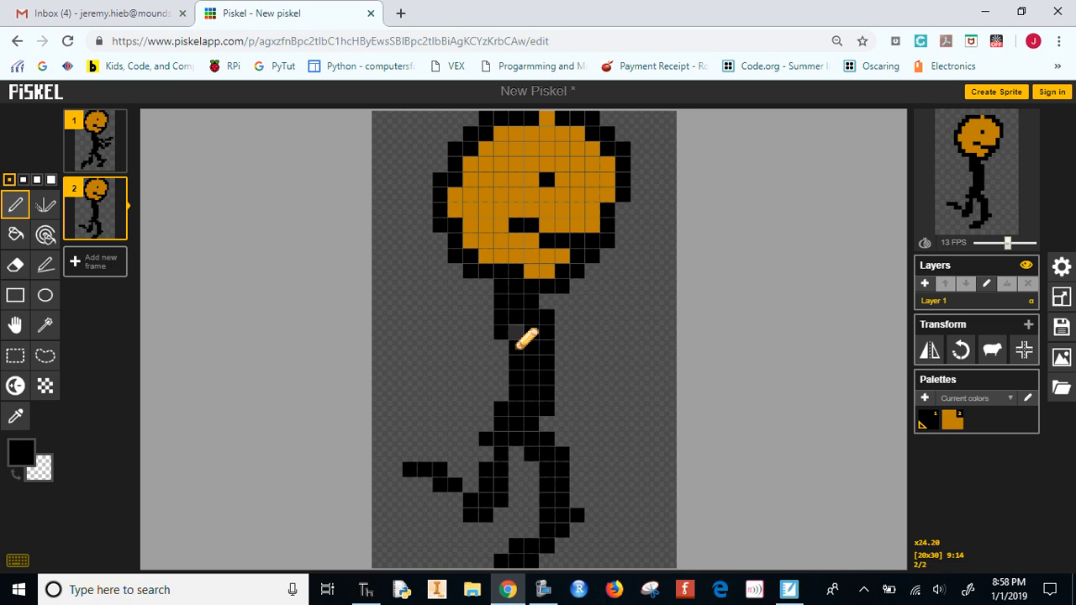
mouse_move(509, 336)
left_mouse_down()
mouse_move(457, 362)
mouse_move(464, 397)
left_mouse_up()
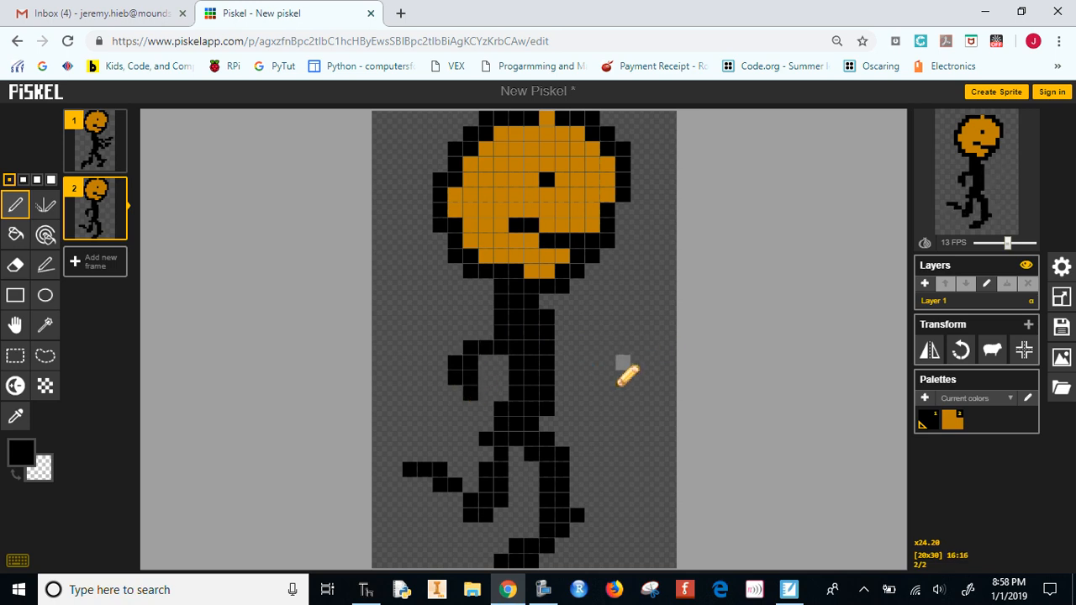
left_click_drag(562, 363, 614, 378)
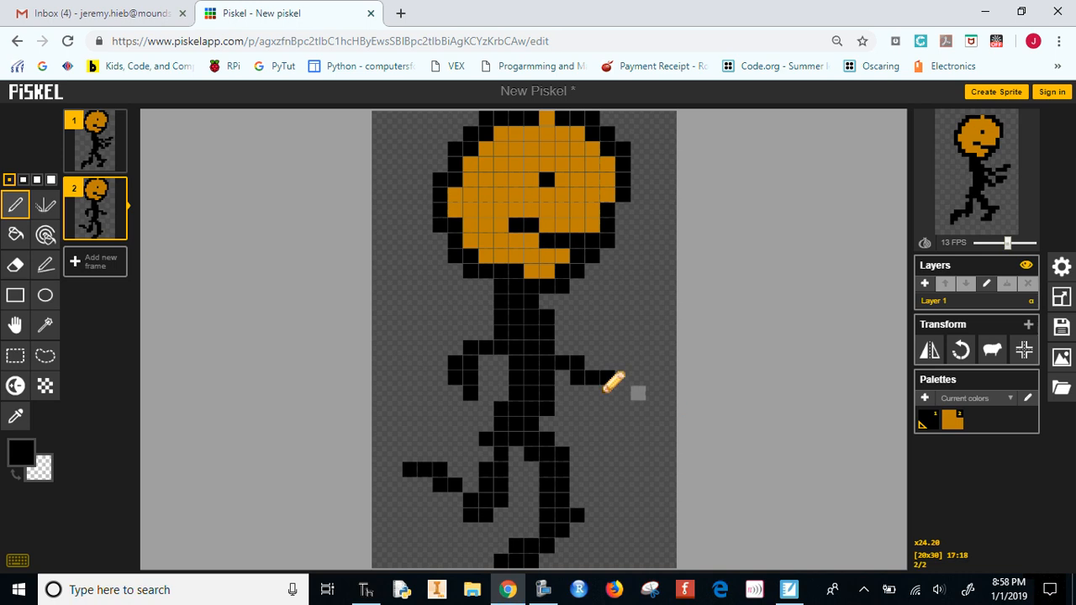
left_click_drag(607, 378, 639, 393)
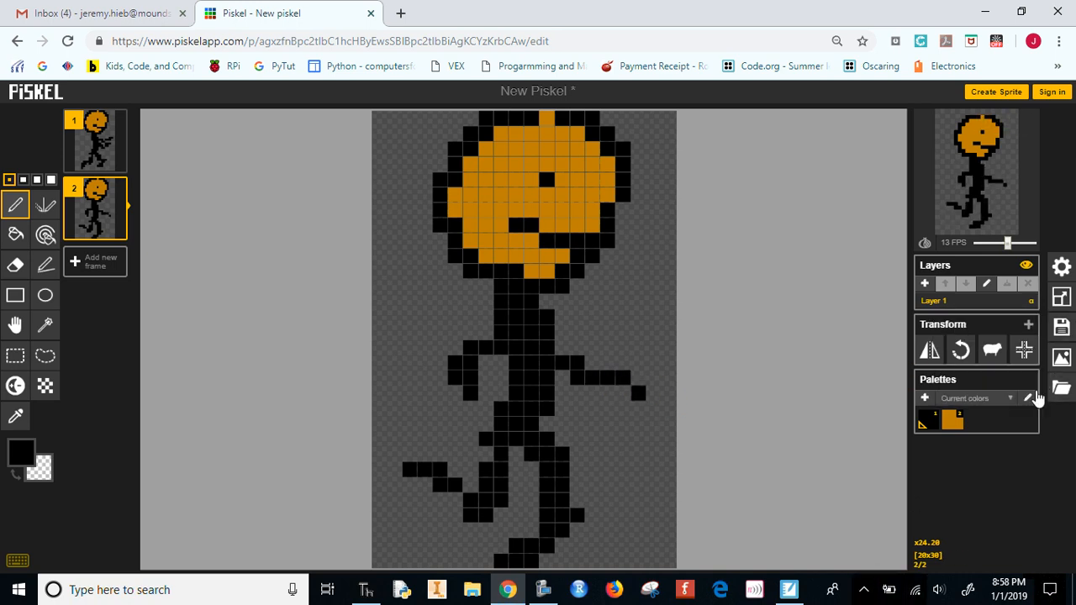
left_click_drag(1007, 244, 989, 254)
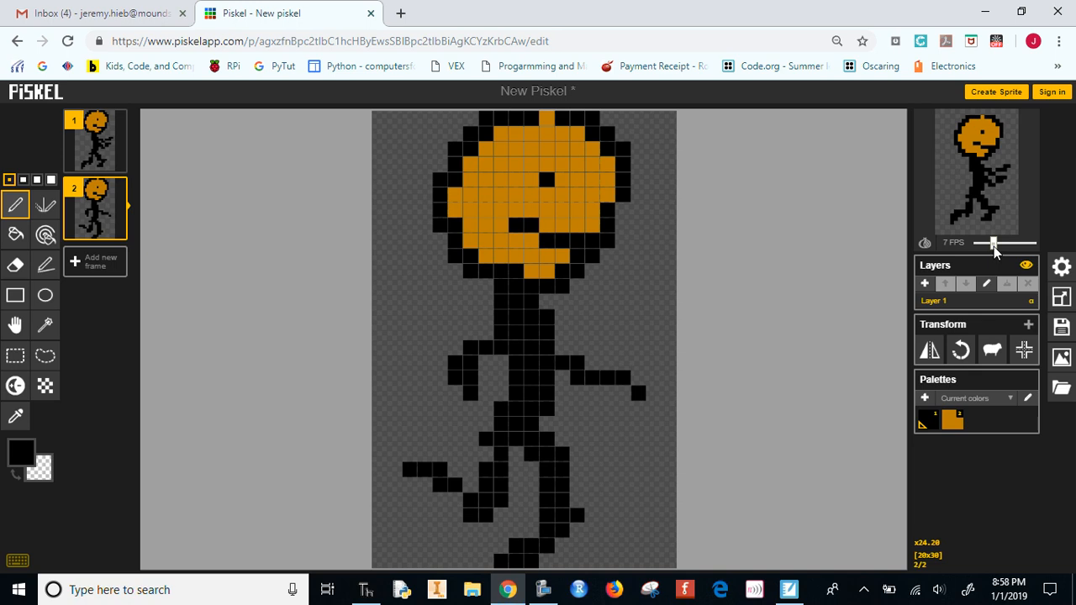
On frame 1, erase the upper forward arm and draw a black arm extending down behind the torso instead
left_click(105, 158)
left_click(15, 265)
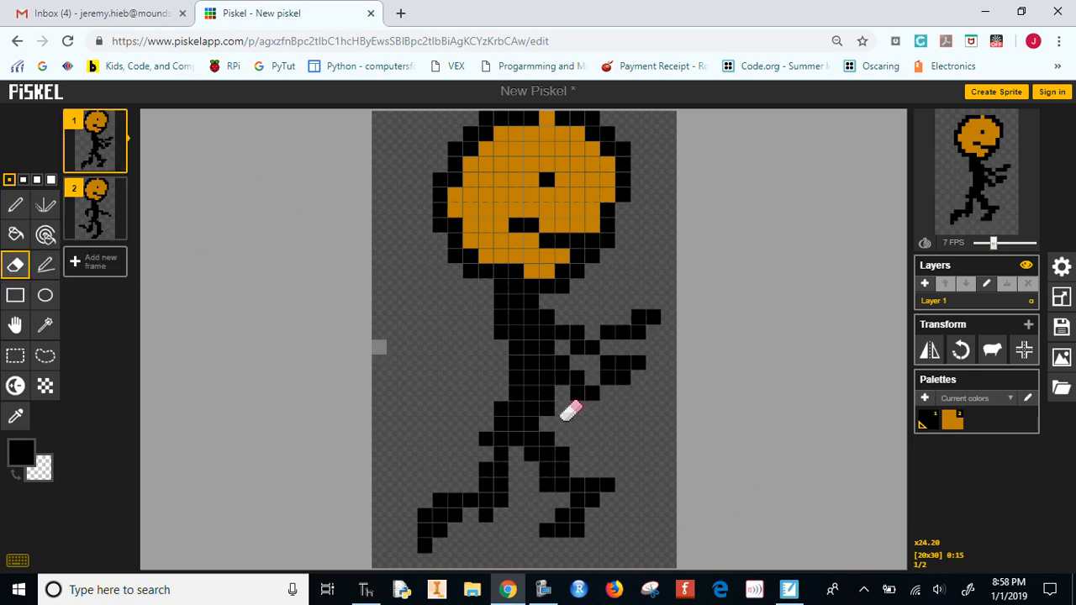
mouse_move(570, 410)
left_mouse_down()
mouse_move(576, 331)
mouse_move(566, 332)
mouse_move(586, 351)
mouse_move(675, 310)
left_mouse_up()
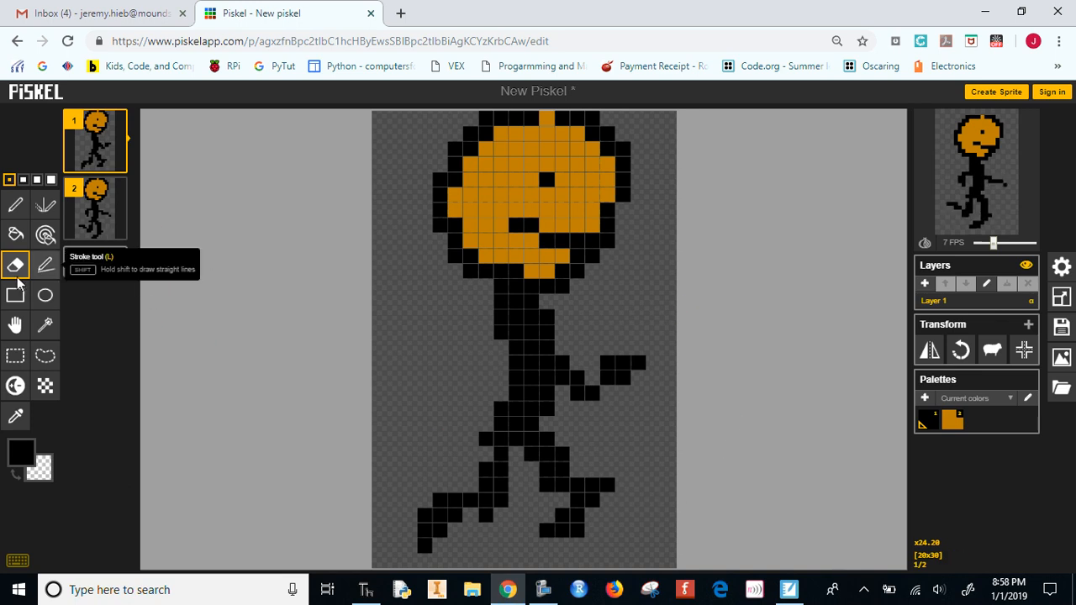
left_click(15, 206)
left_click_drag(501, 335, 455, 378)
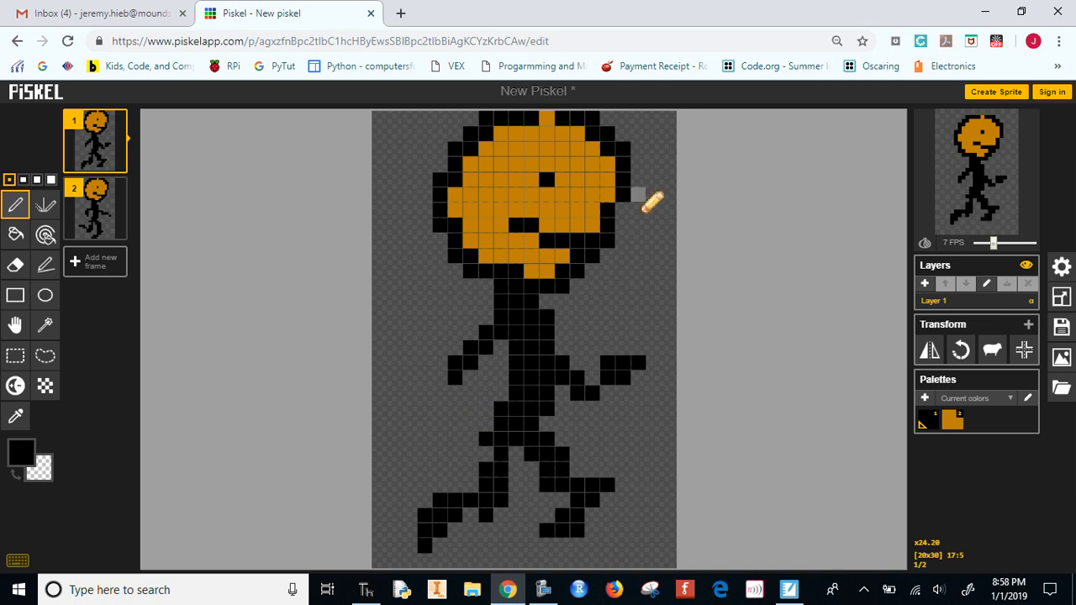
left_click(544, 590)
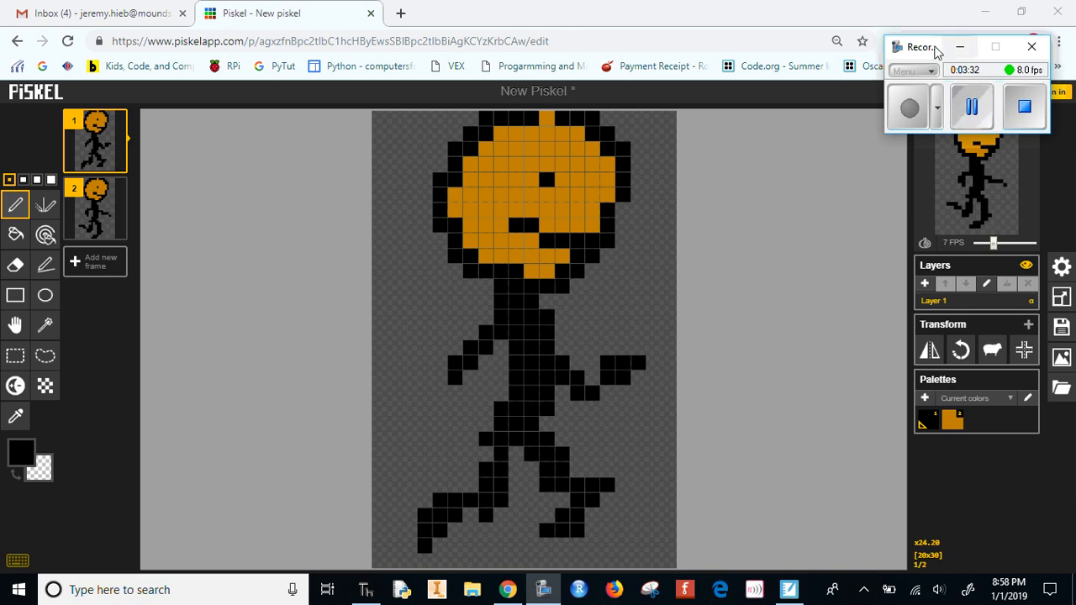
left_click_drag(933, 47, 768, 12)
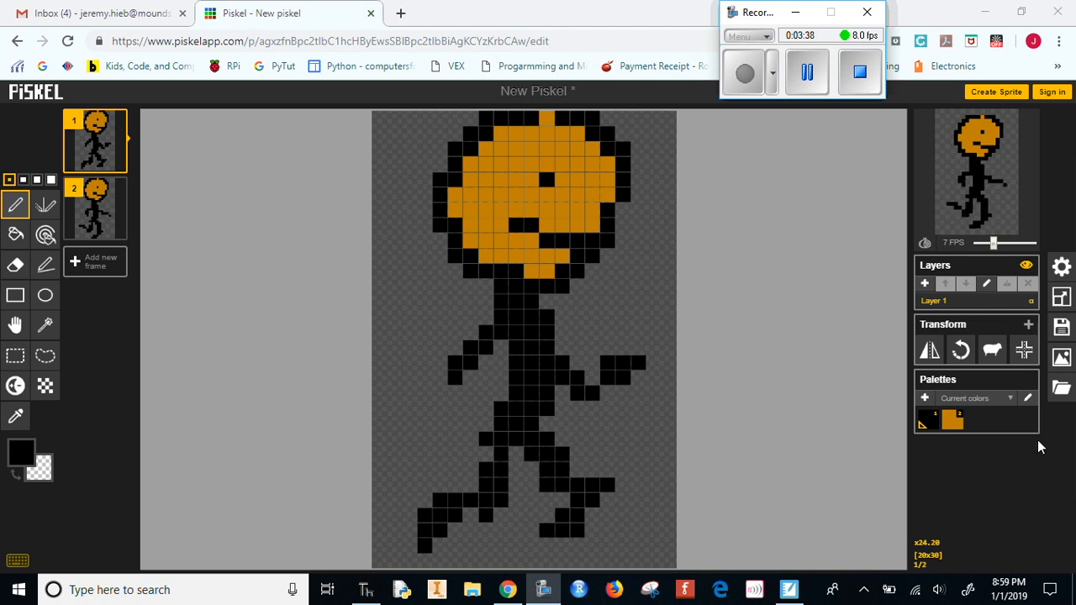
Export the selected frame 1 as a single PNG file
left_click(1061, 358)
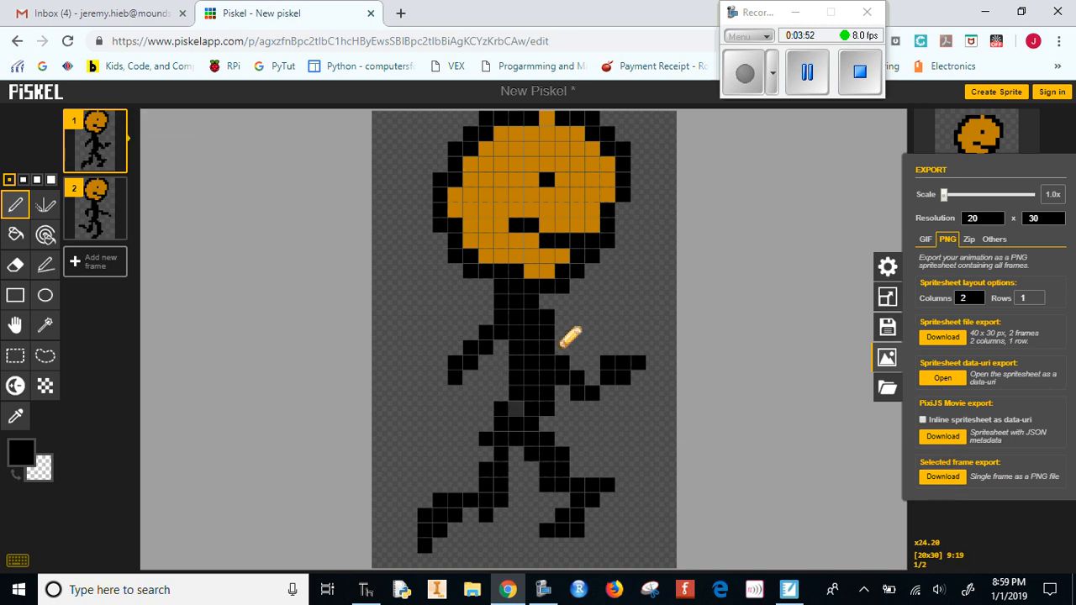
left_click(943, 477)
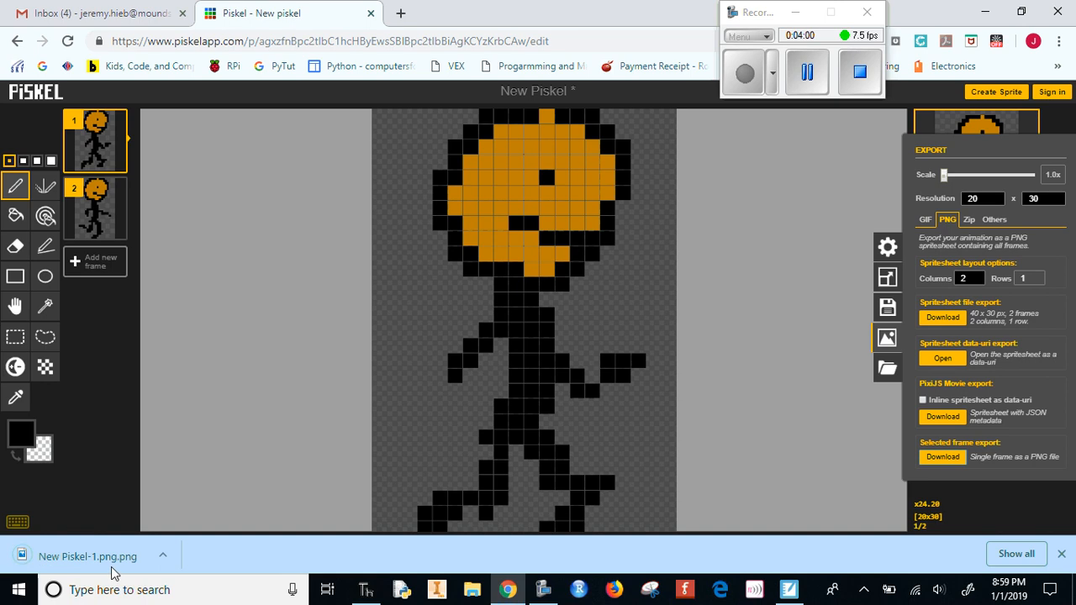
mouse_move(97, 212)
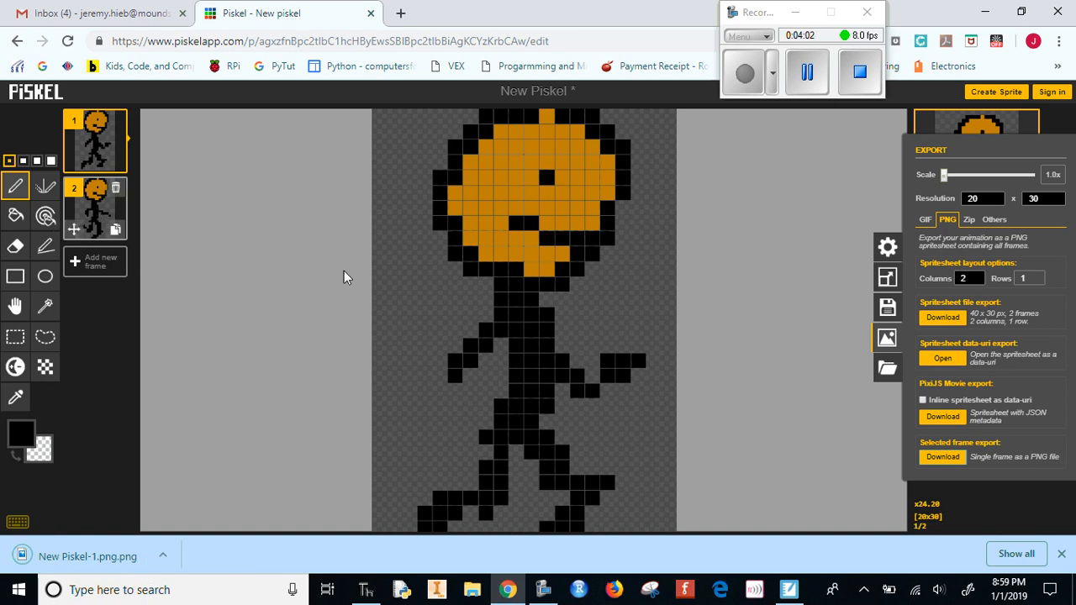
Export frame 2 as a single PNG file
left_click(99, 207)
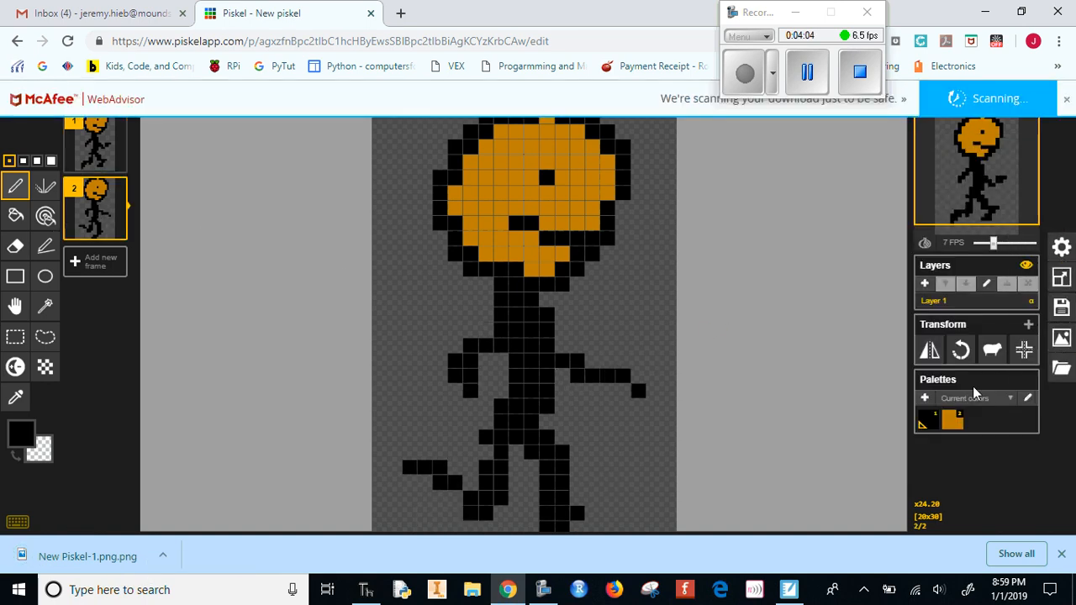
left_click(1063, 340)
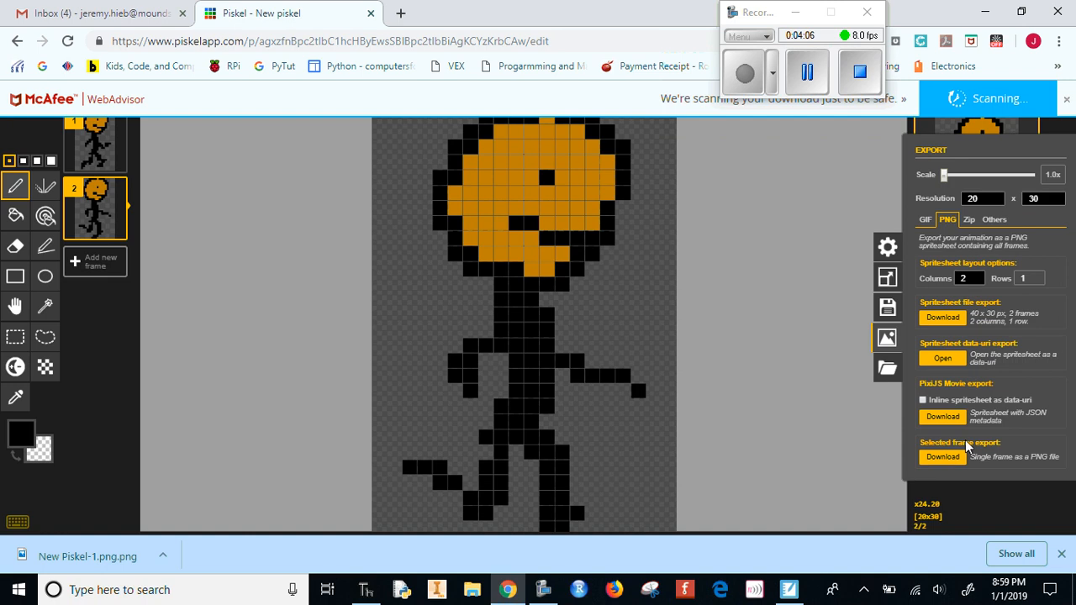
left_click(943, 458)
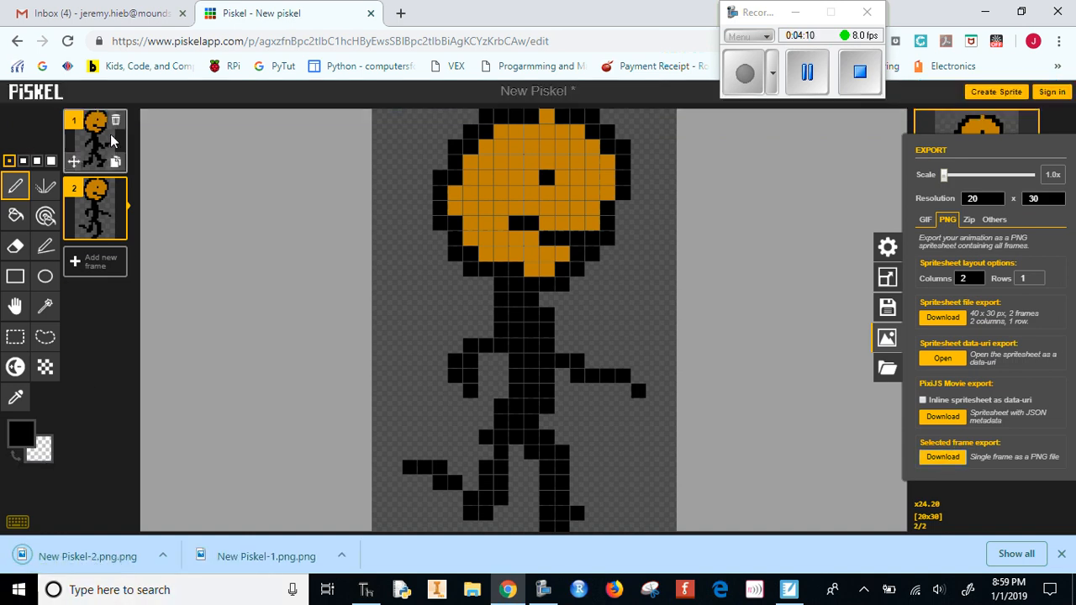
Show the downloaded New Piskel-1.png in its File Explorer folder and rename it Running1.png
left_click(341, 556)
left_click(422, 502)
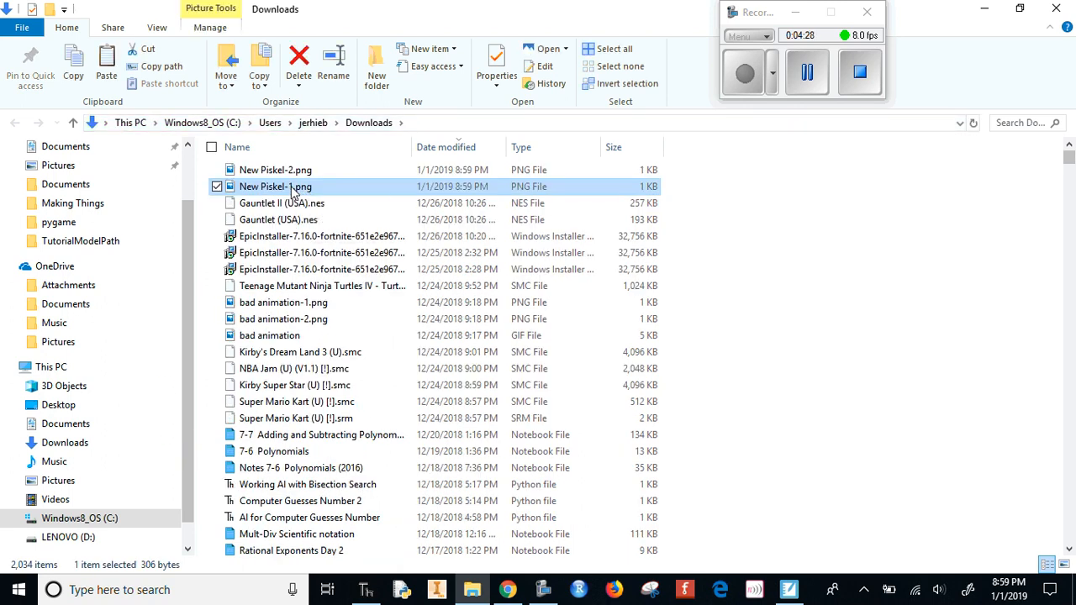
right_click(293, 192)
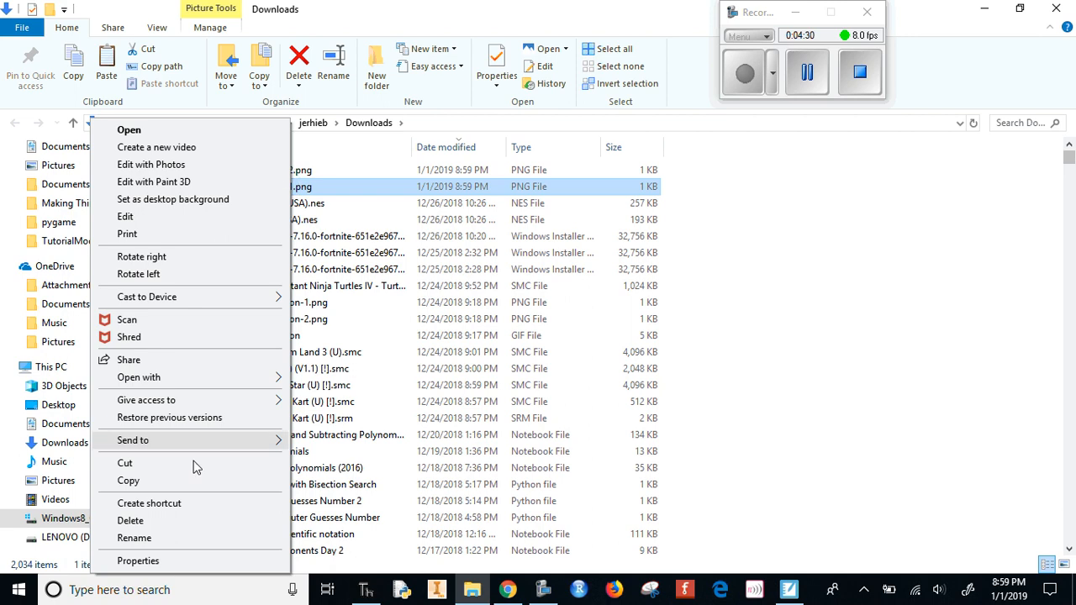
left_click(135, 538)
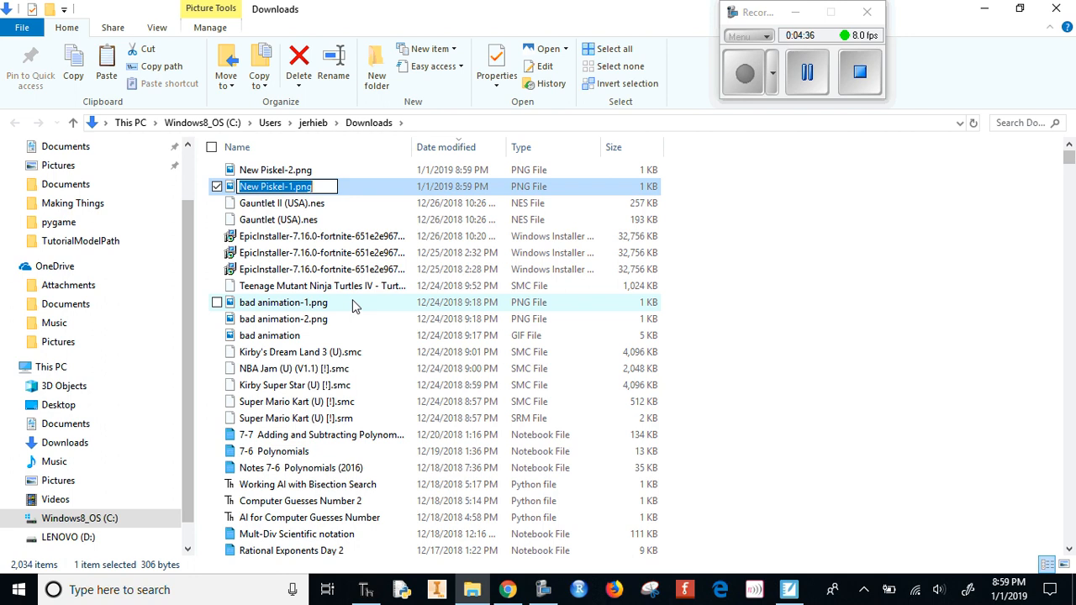
type("Running1")
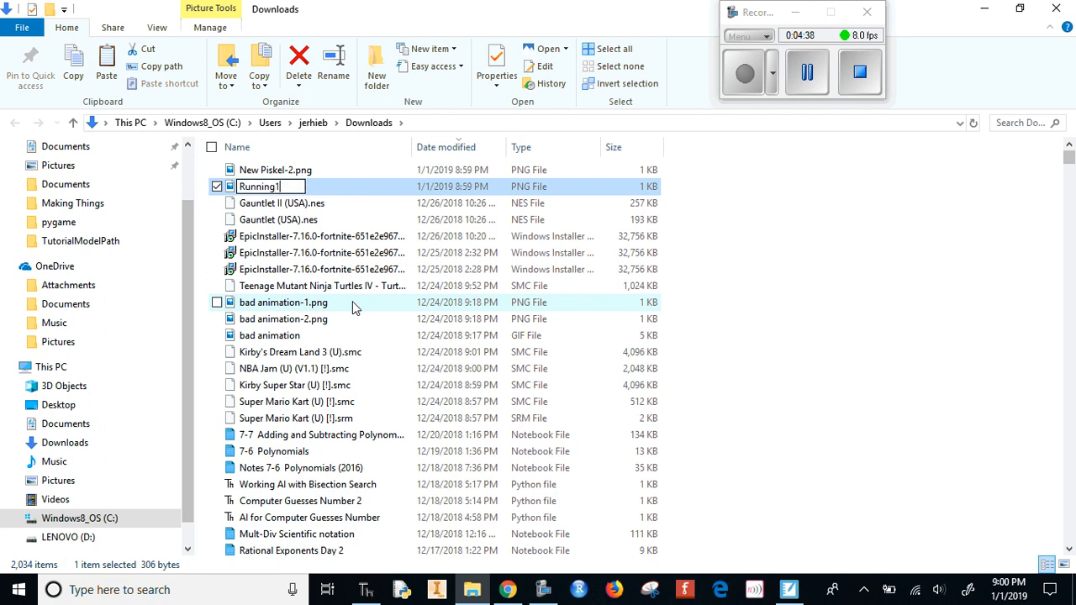
type(".lpn")
Rename New Piskel-2.png as Running2.png
left_click(294, 172)
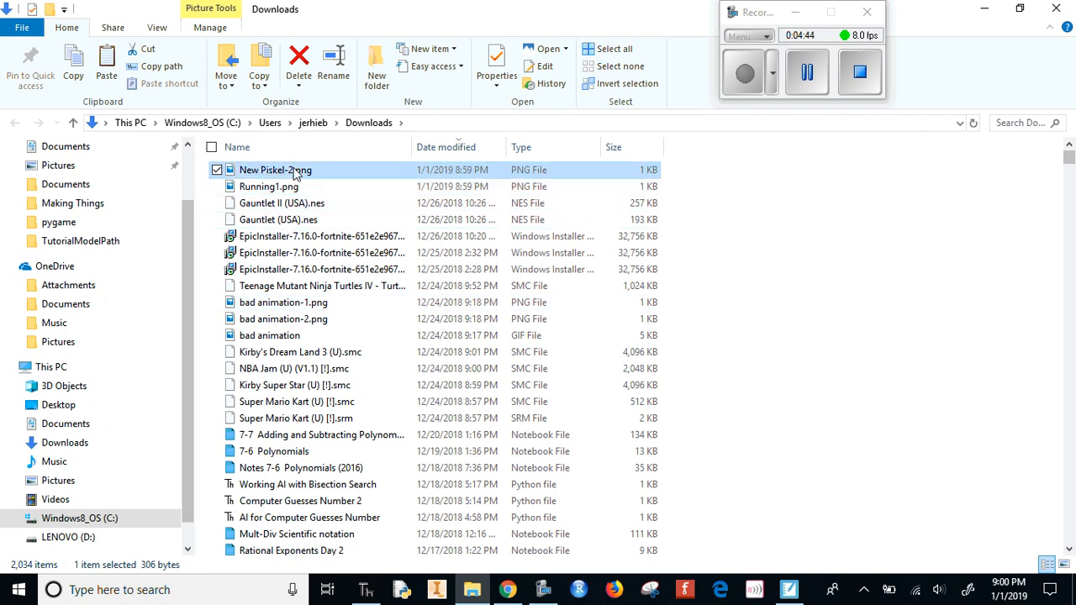
right_click(294, 172)
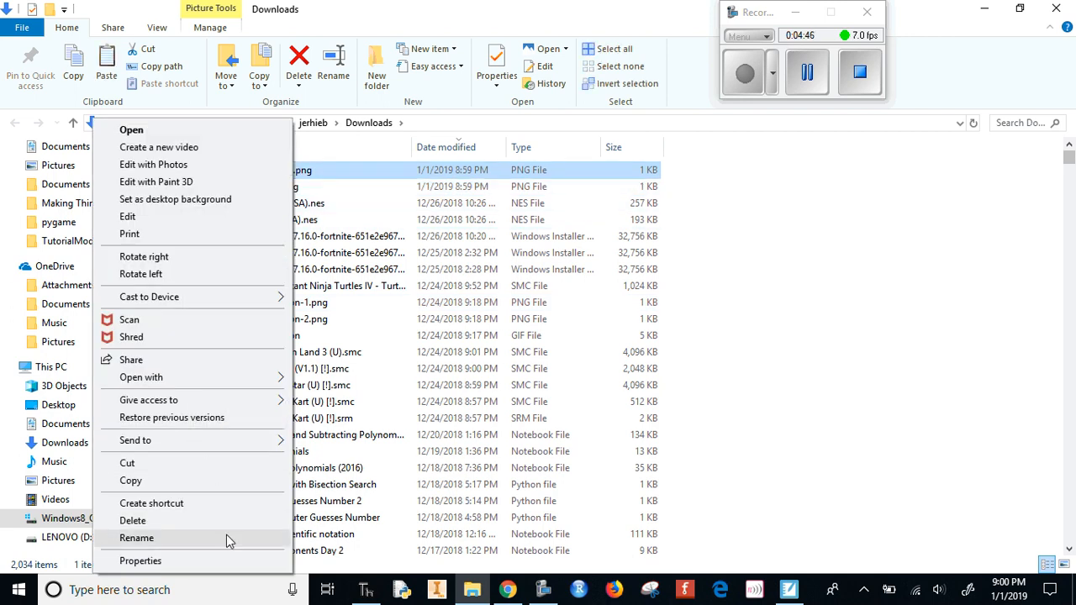
left_click(136, 538)
type("Running2.png")
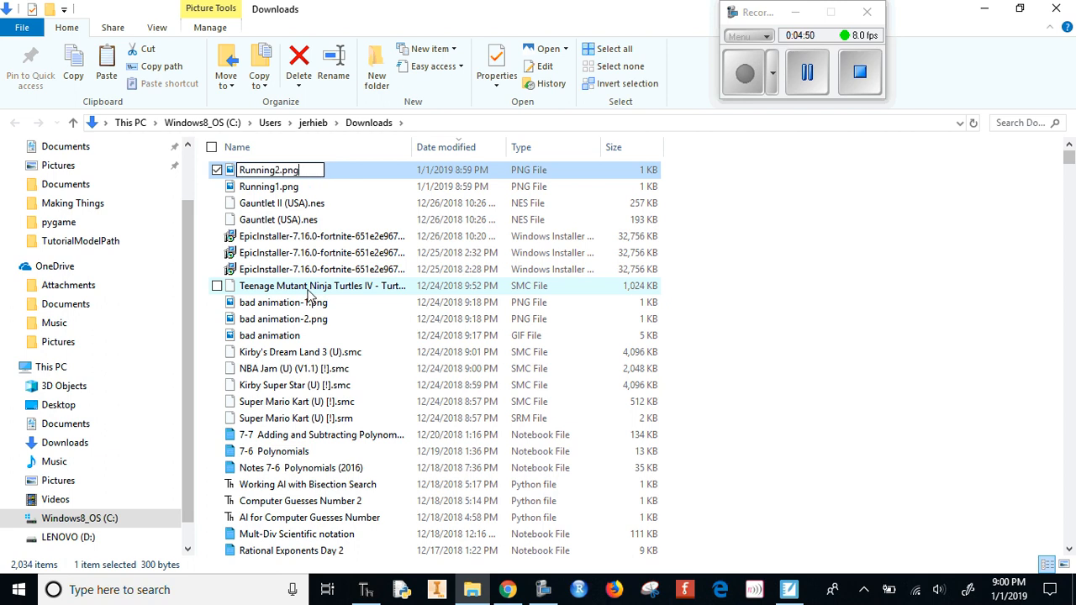
left_click(454, 172)
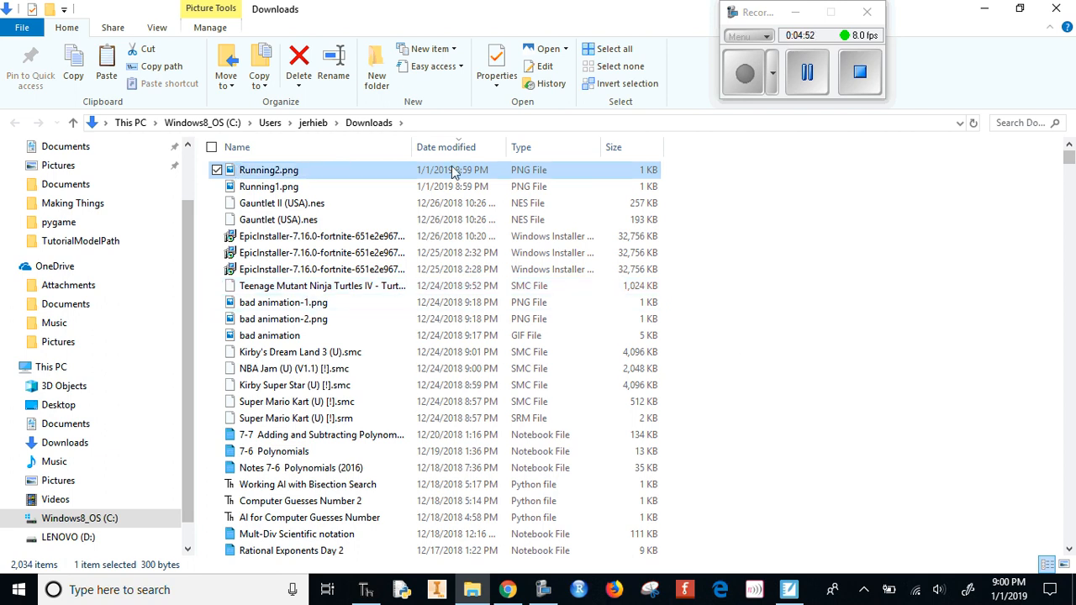
Move Running1.png and Running2.png together from Downloads into the pygame folder
left_click(705, 207)
left_click_drag(705, 202, 381, 148)
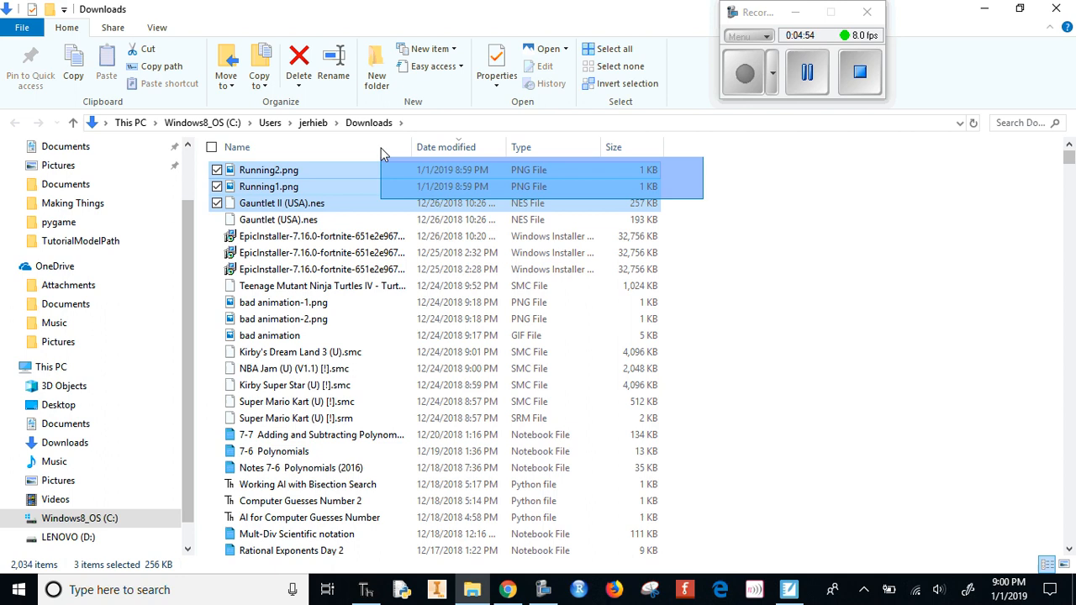
left_click(703, 185)
left_click_drag(703, 185, 64, 226)
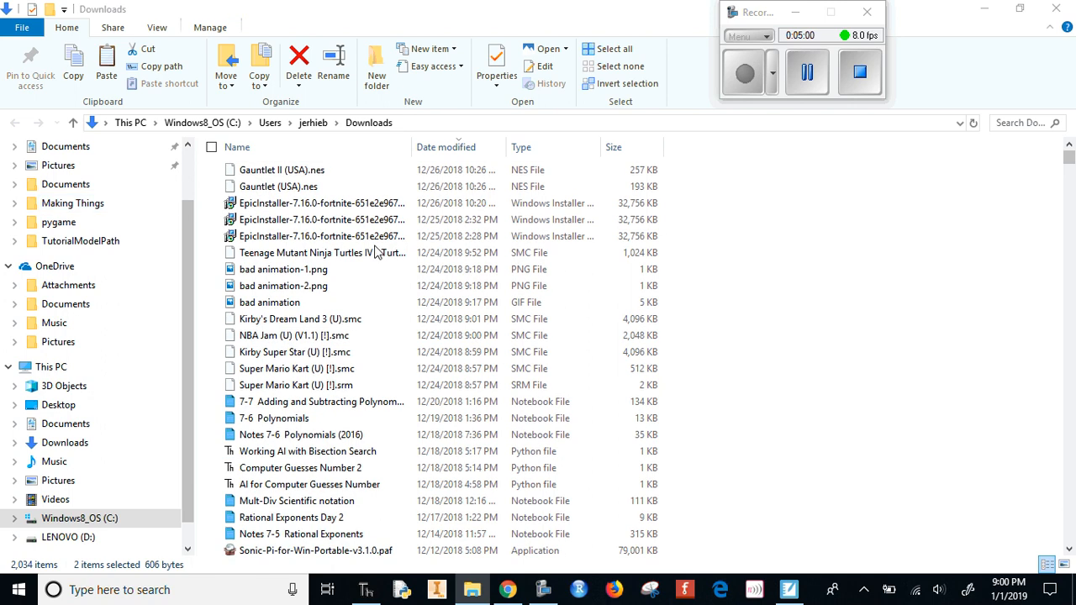